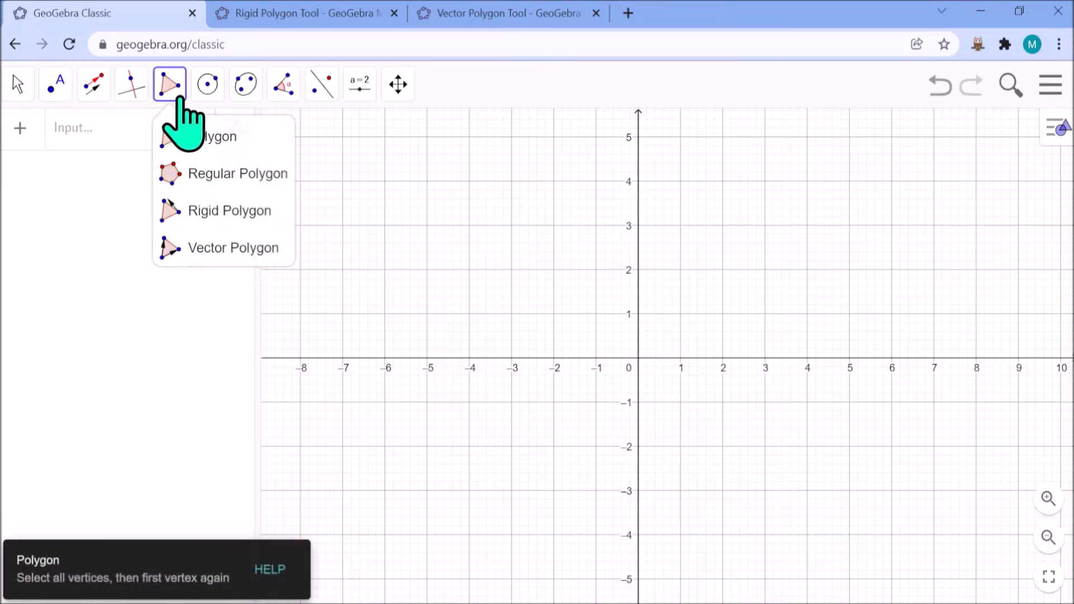
Draw a triangle with the Polygon tool using vertices (-5, 5), (-7, 2) and (-2, 2).
left_click(203, 137)
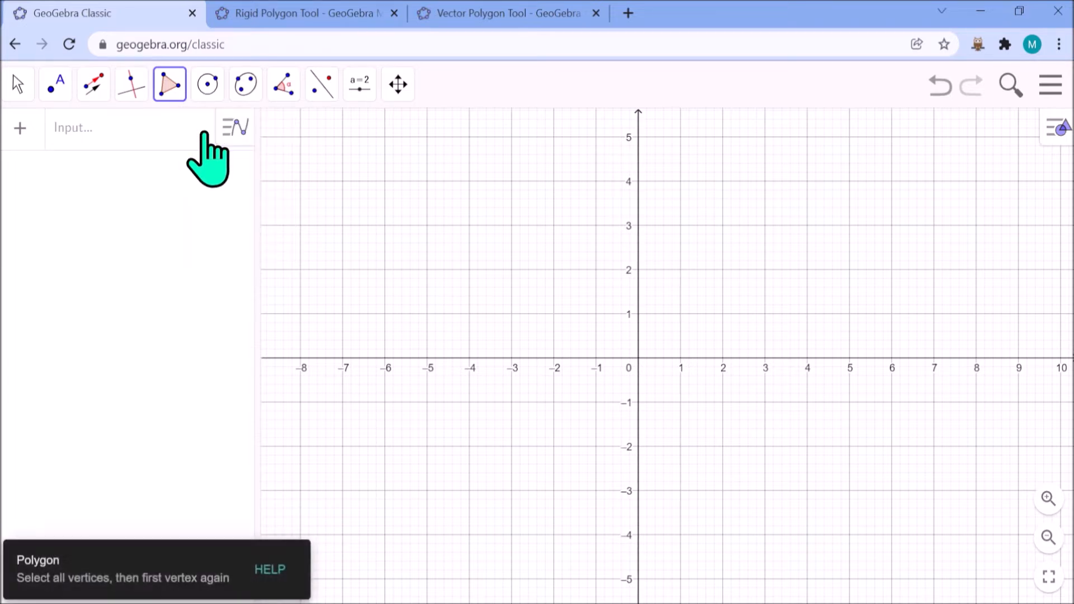
left_click(427, 137)
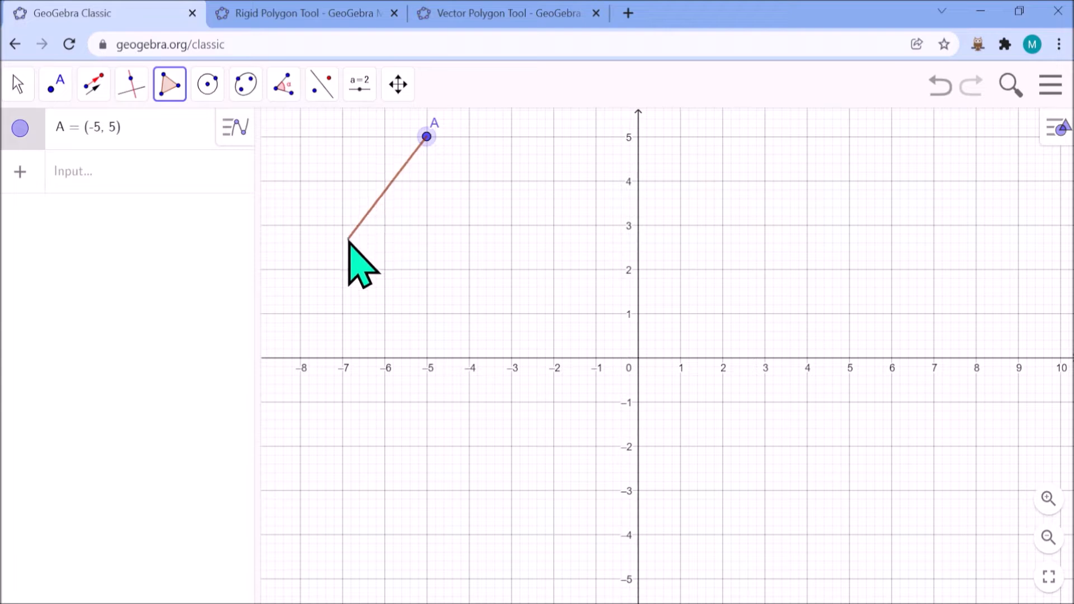
left_click(342, 269)
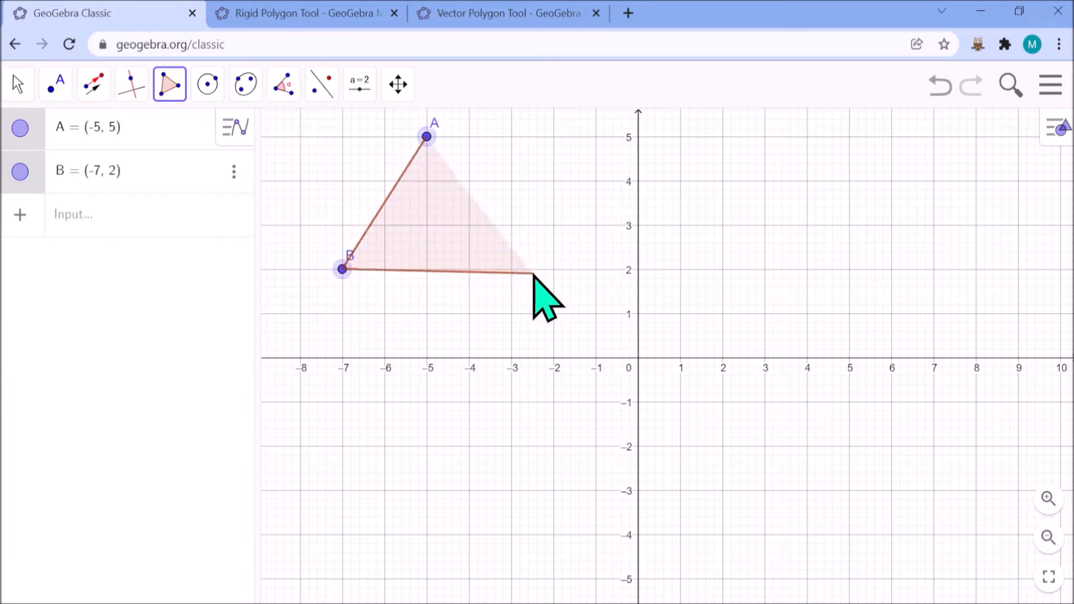
left_click(553, 269)
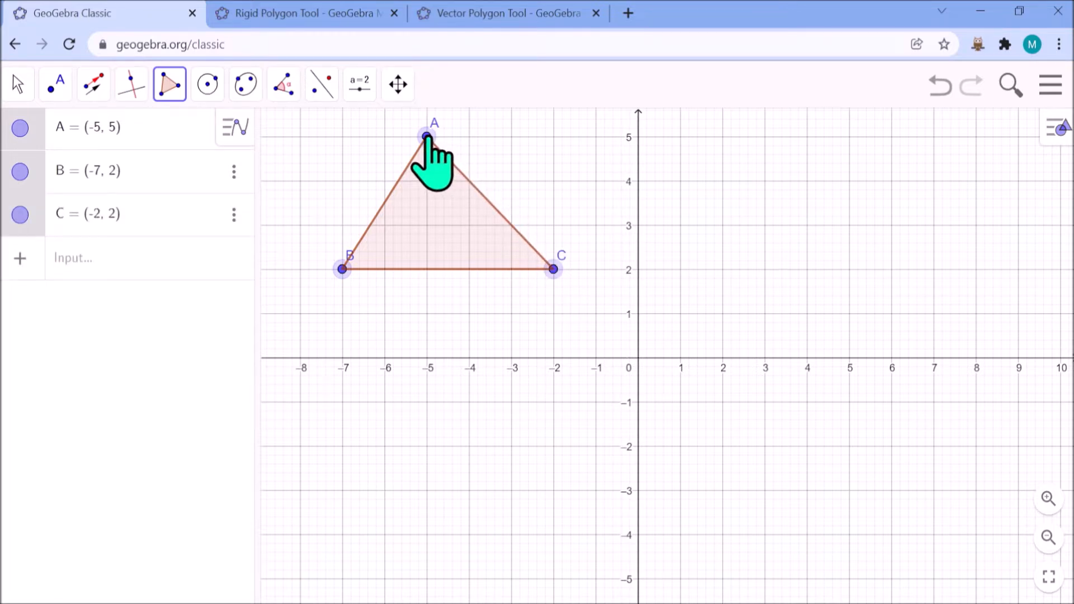
left_click(427, 137)
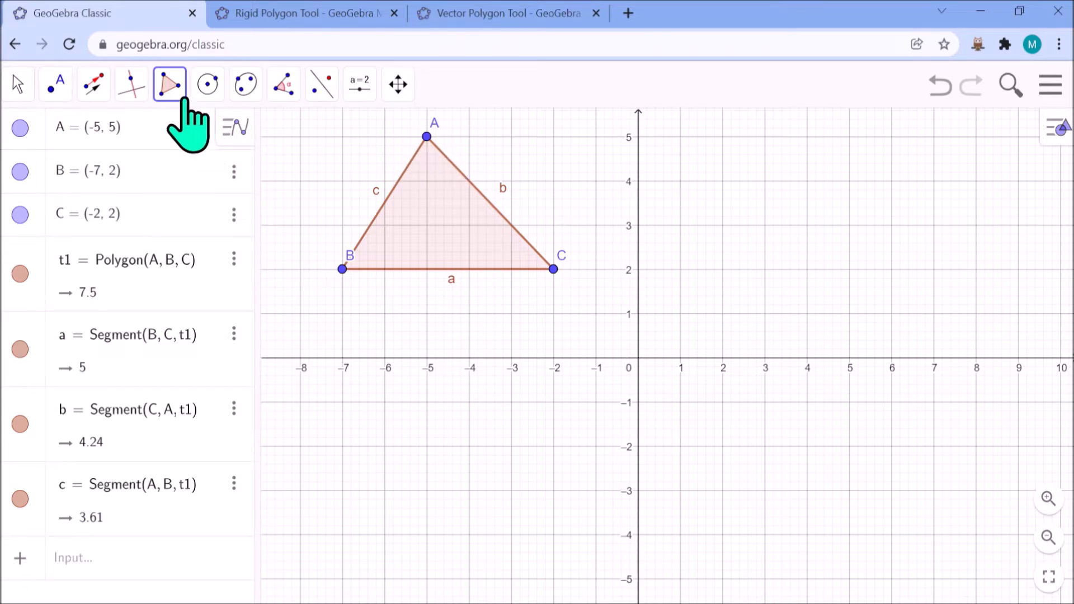
Create a 3-vertex regular polygon with its base running from (2, 2) to (5, 2).
left_click(171, 85)
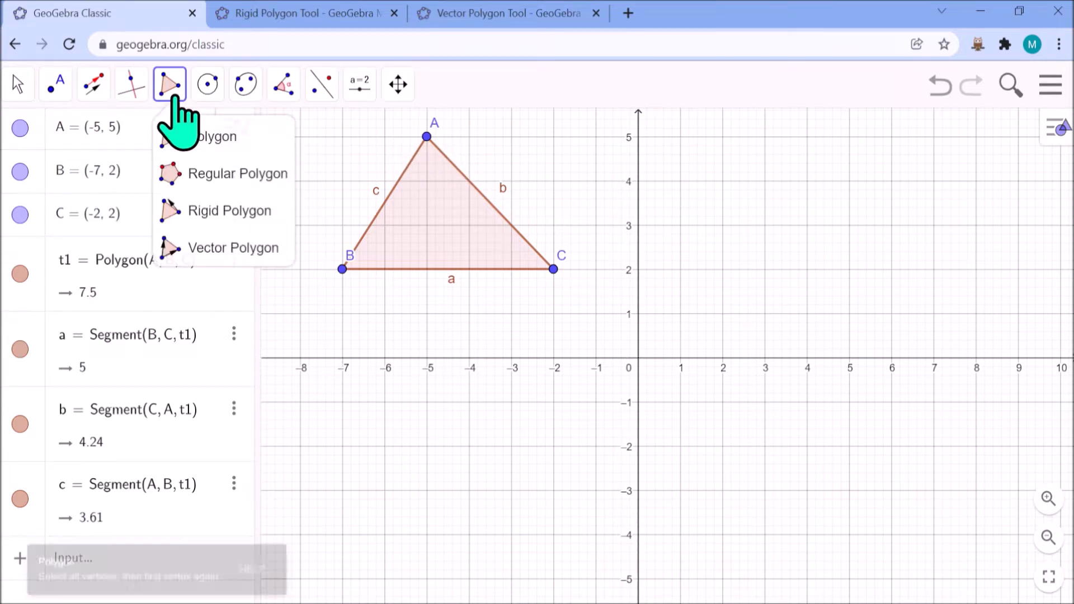
left_click(219, 174)
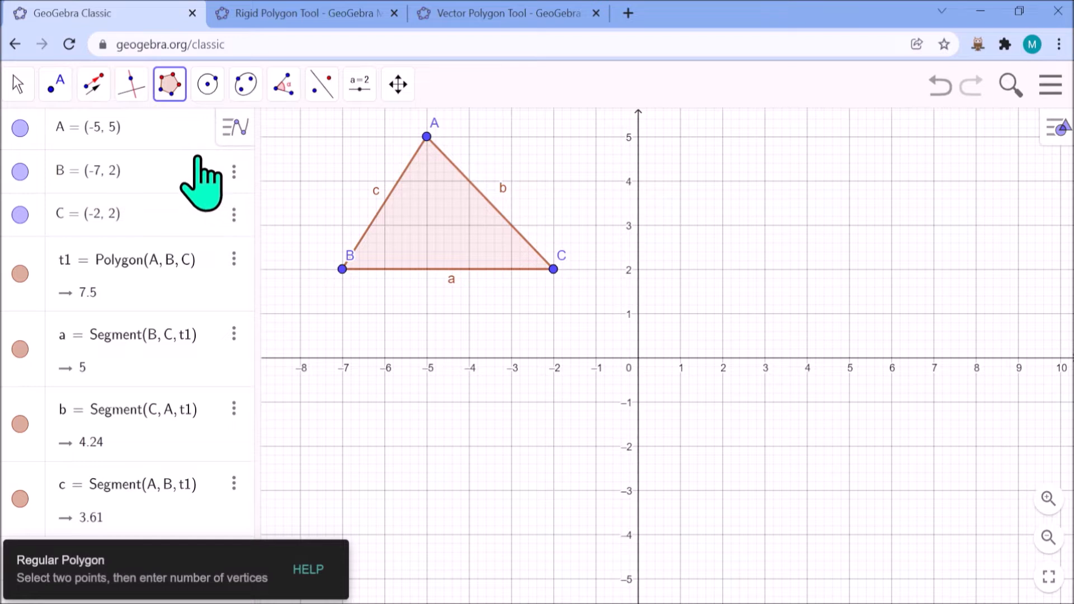
left_click(723, 269)
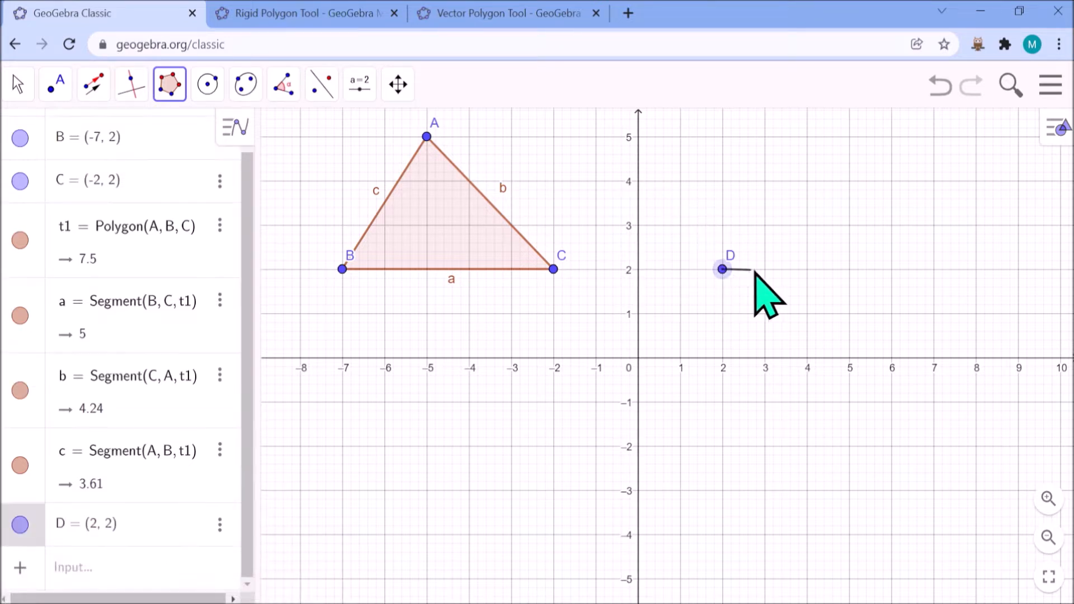
left_click(849, 270)
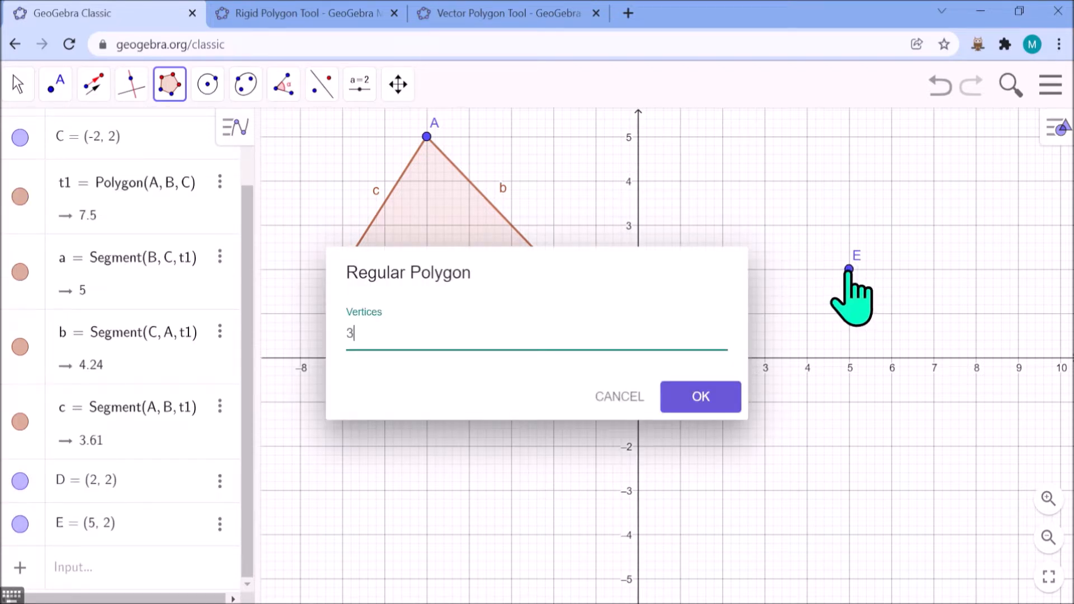
left_click(714, 395)
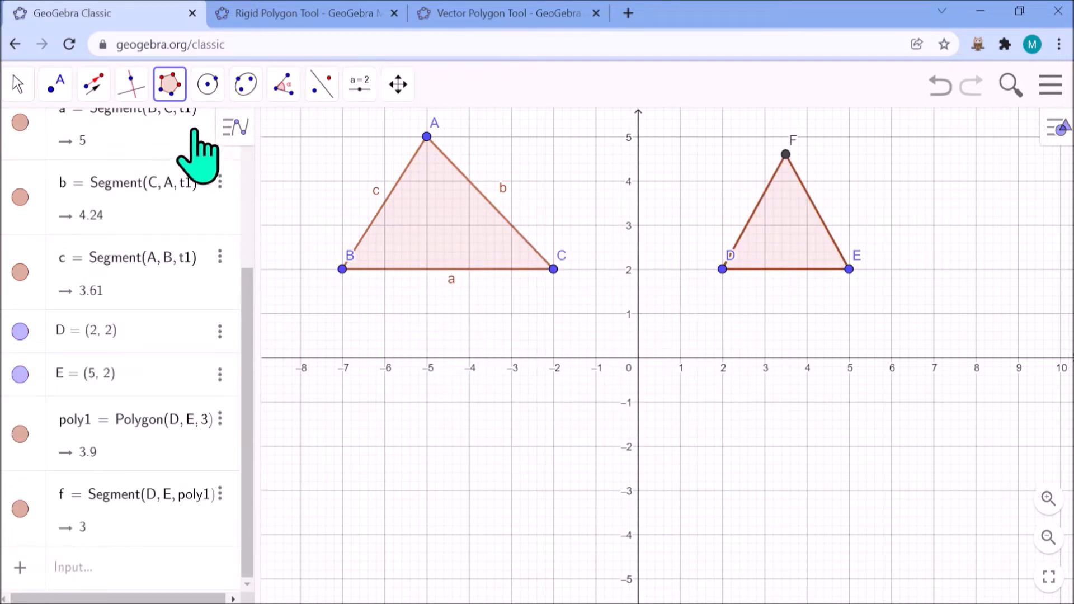
Draw a triangle with the Rigid Polygon tool using vertices (-5, -1), (-7, -3) and (-3, -3).
left_click(179, 95)
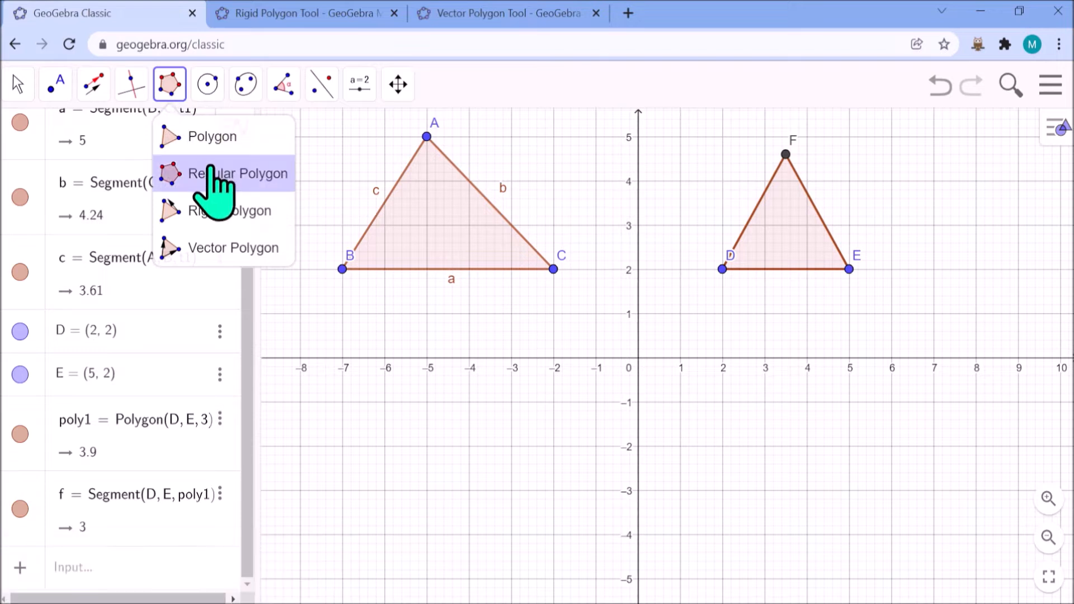
left_click(213, 208)
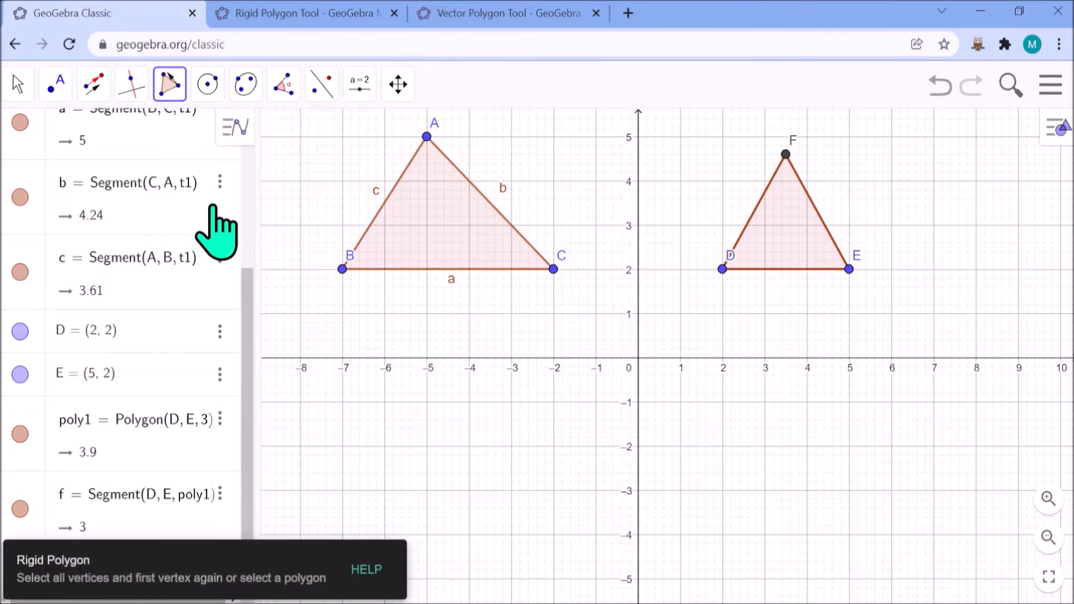
left_click(426, 403)
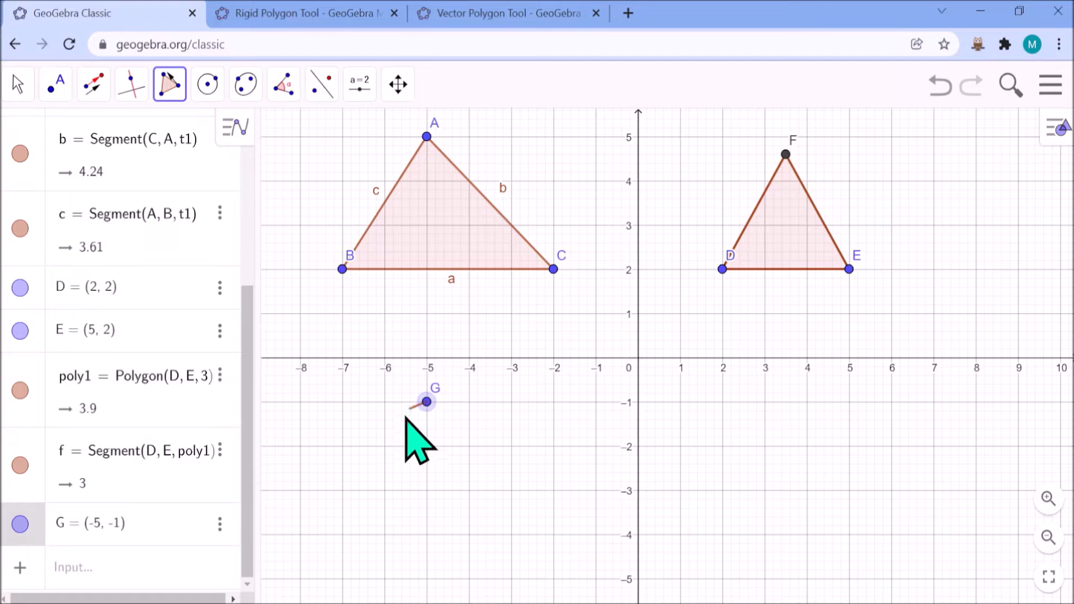
left_click(343, 490)
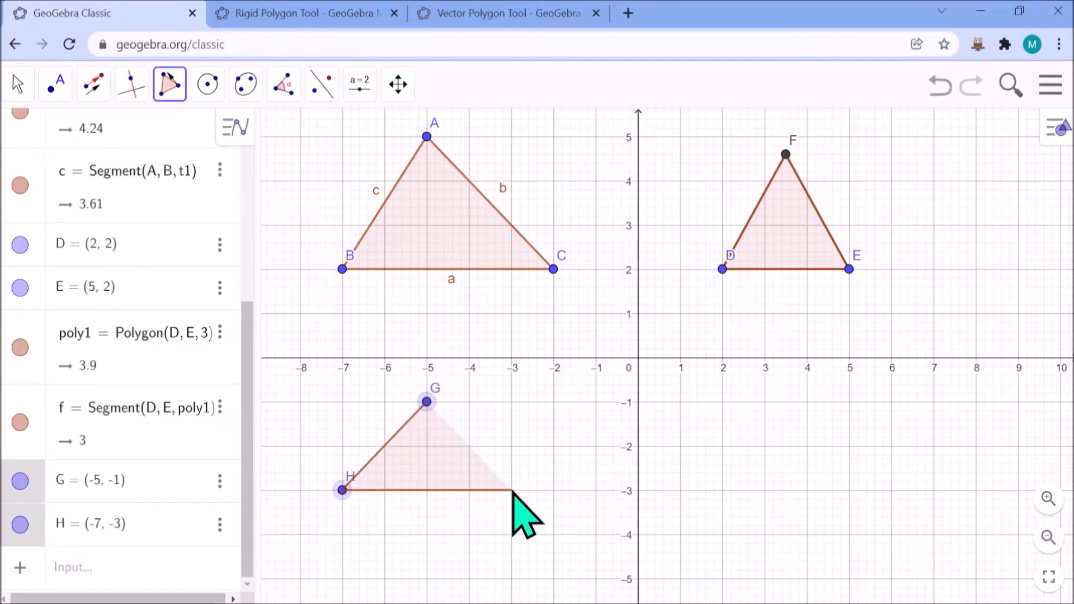
left_click(511, 491)
left_click(429, 404)
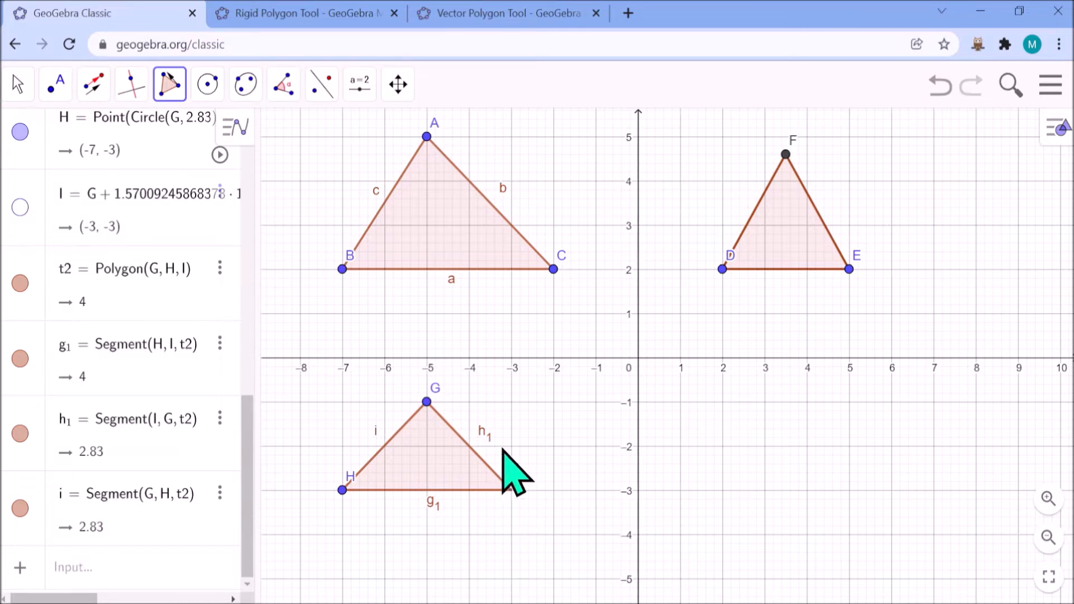
Draw a triangle with the Vector Polygon tool using vertices (2, -3), (7, -3) and about (8.3, -0.7).
left_click(172, 87)
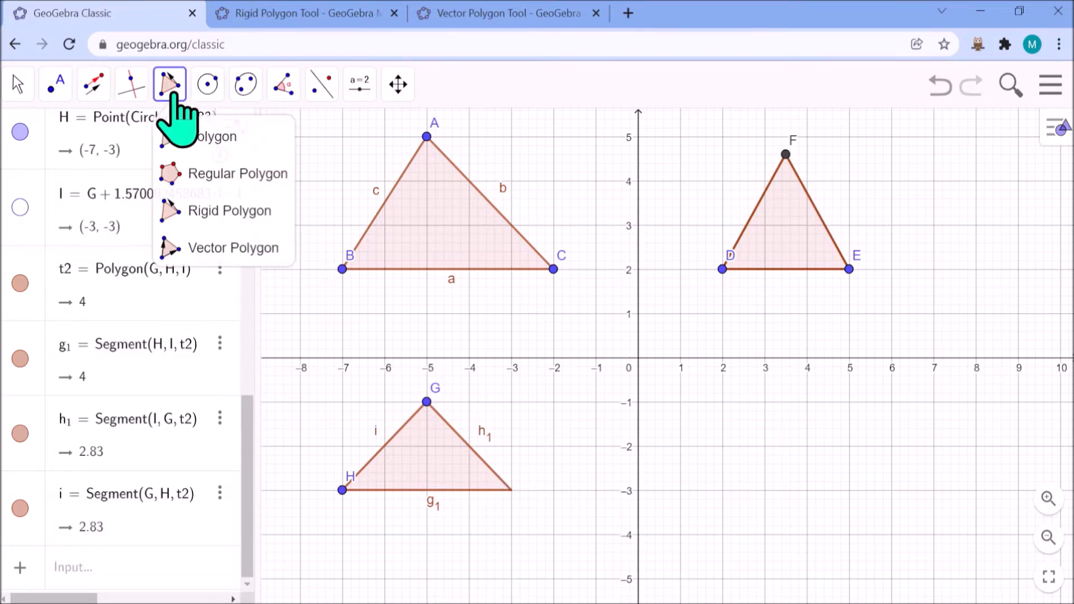
left_click(219, 249)
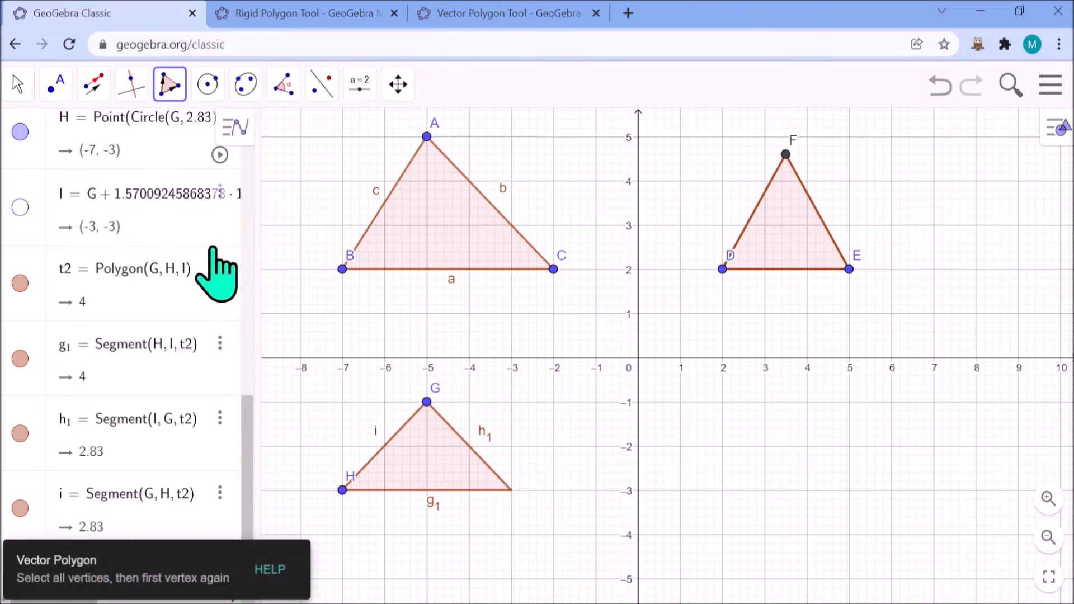
left_click(722, 490)
left_click(933, 491)
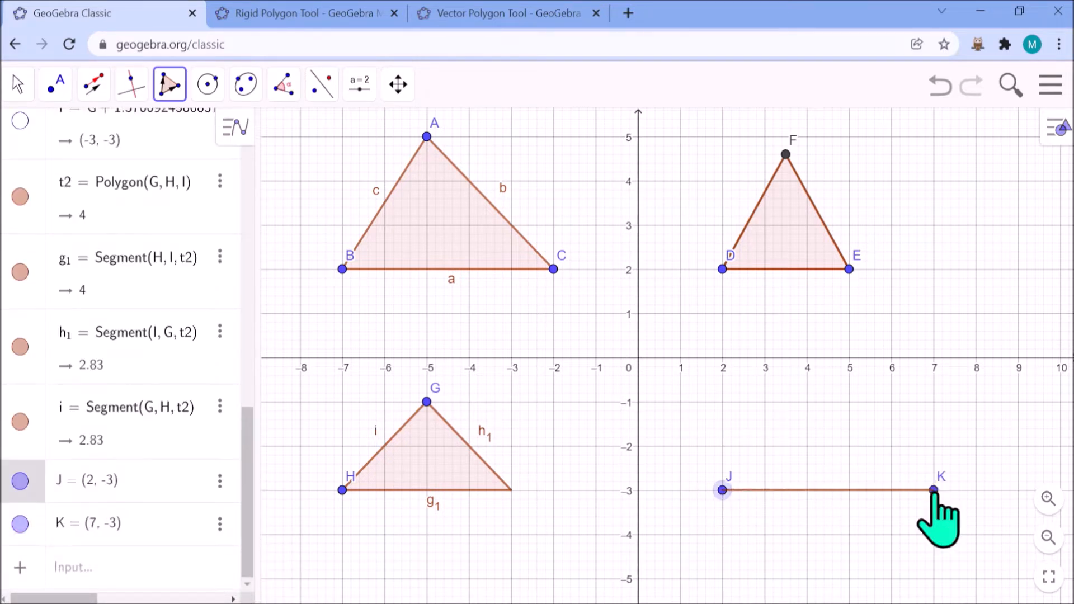
left_click(991, 389)
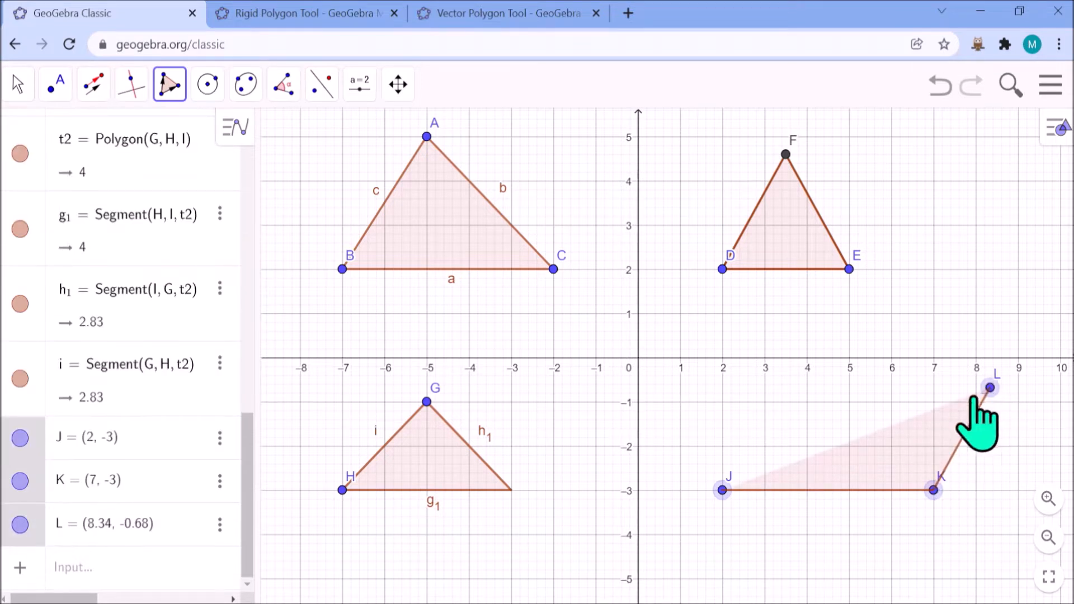
left_click(723, 490)
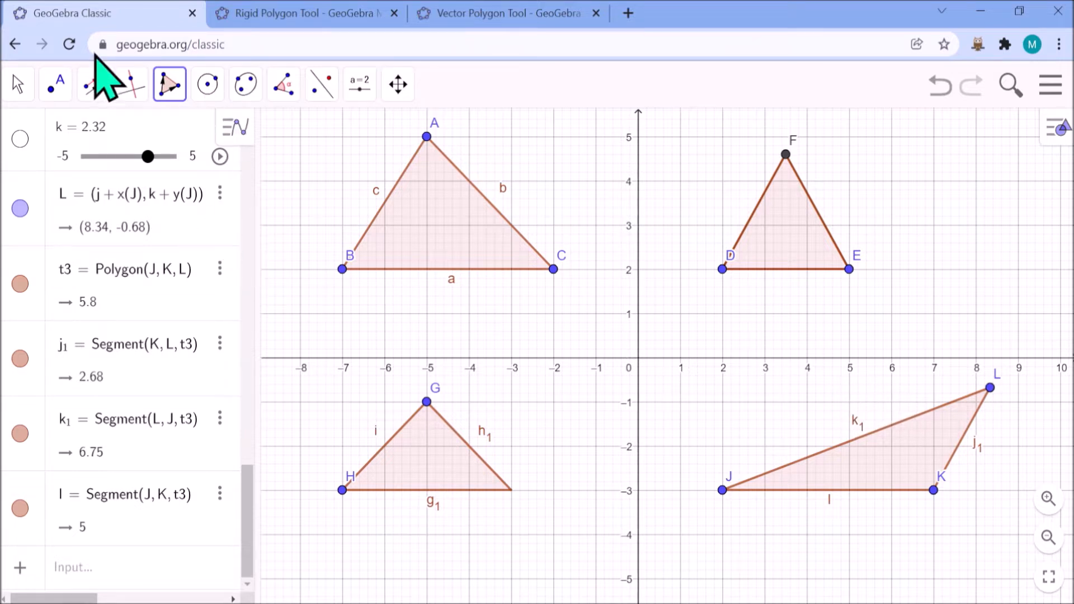
Reshape triangle ABC by moving vertices A, C and B individually with the Move tool, and shift the whole triangle slightly right and down.
left_click(16, 84)
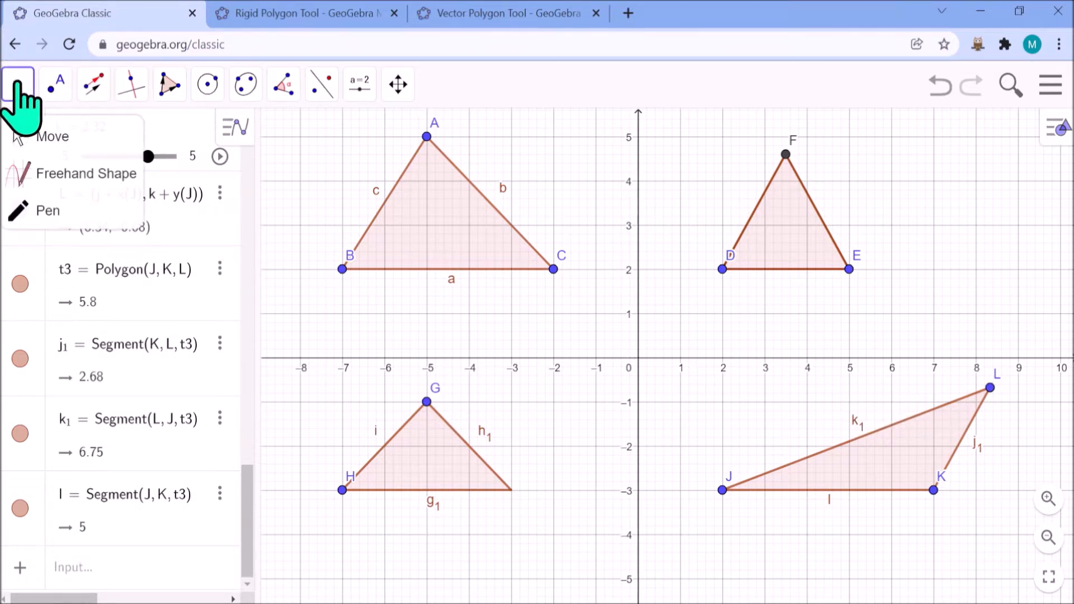
mouse_move(361, 92)
left_click(371, 132)
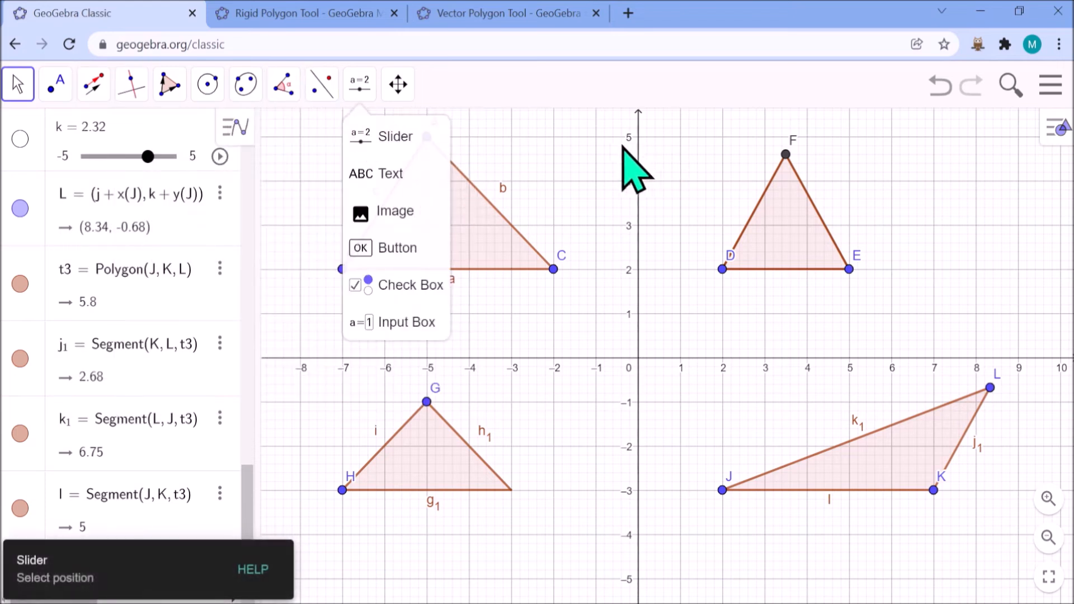
mouse_move(42, 101)
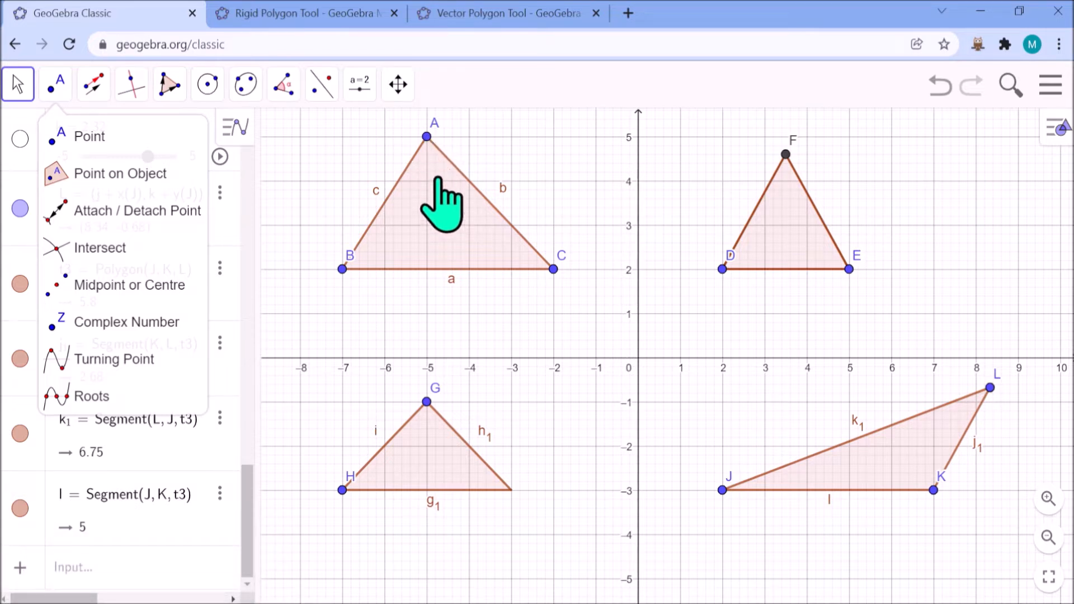
left_click_drag(426, 136, 398, 150)
left_click_drag(555, 268, 573, 243)
mouse_move(342, 269)
left_mouse_down()
mouse_move(376, 314)
mouse_move(336, 208)
mouse_move(329, 280)
mouse_move(343, 259)
mouse_move(341, 228)
mouse_move(333, 282)
left_mouse_up()
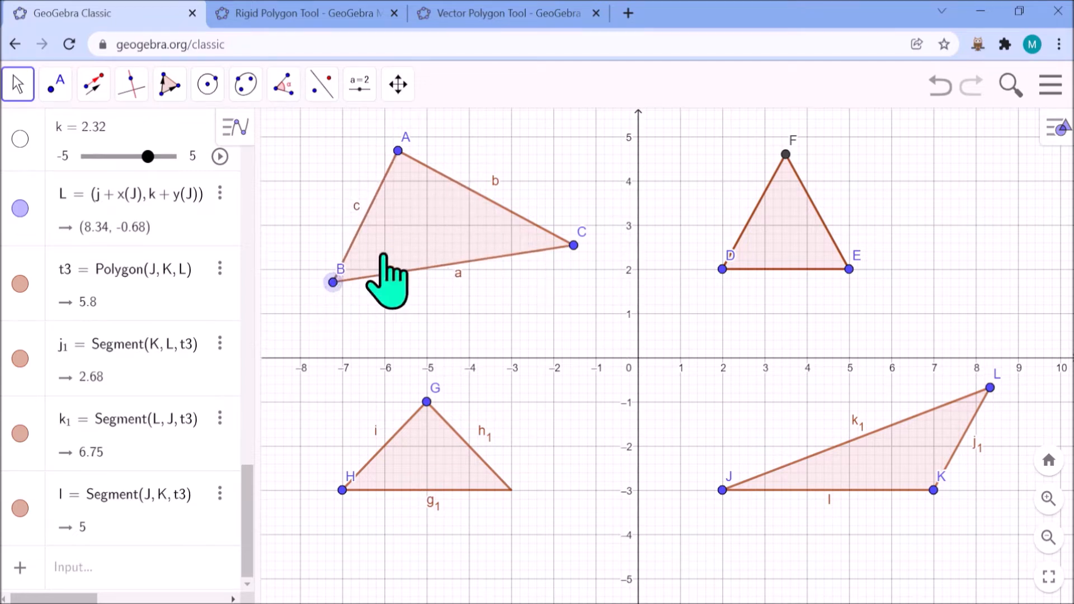
left_click_drag(428, 225, 449, 252)
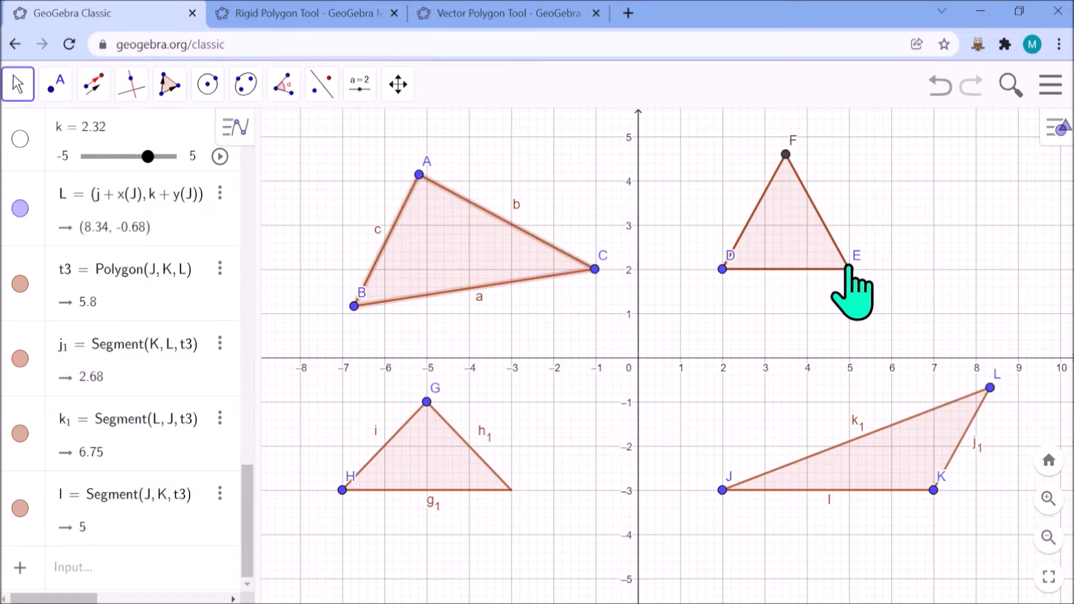
Resize and rotate the regular triangle DEF by moving E to about (7.2, 1.6) and D to about (4.3, 0.7).
left_click_drag(848, 268, 873, 291)
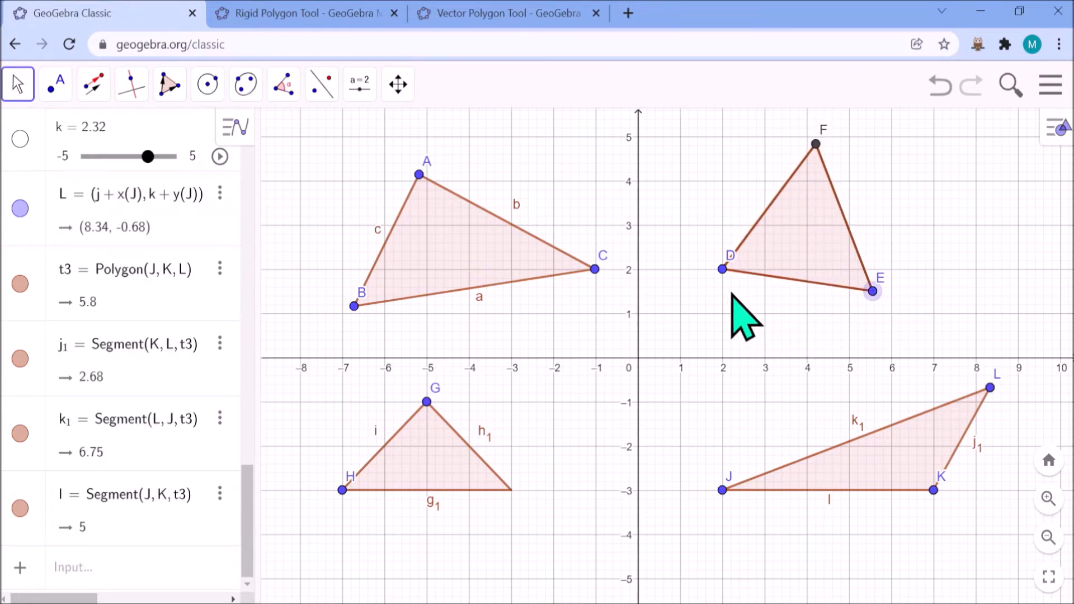
left_click_drag(723, 270, 742, 329)
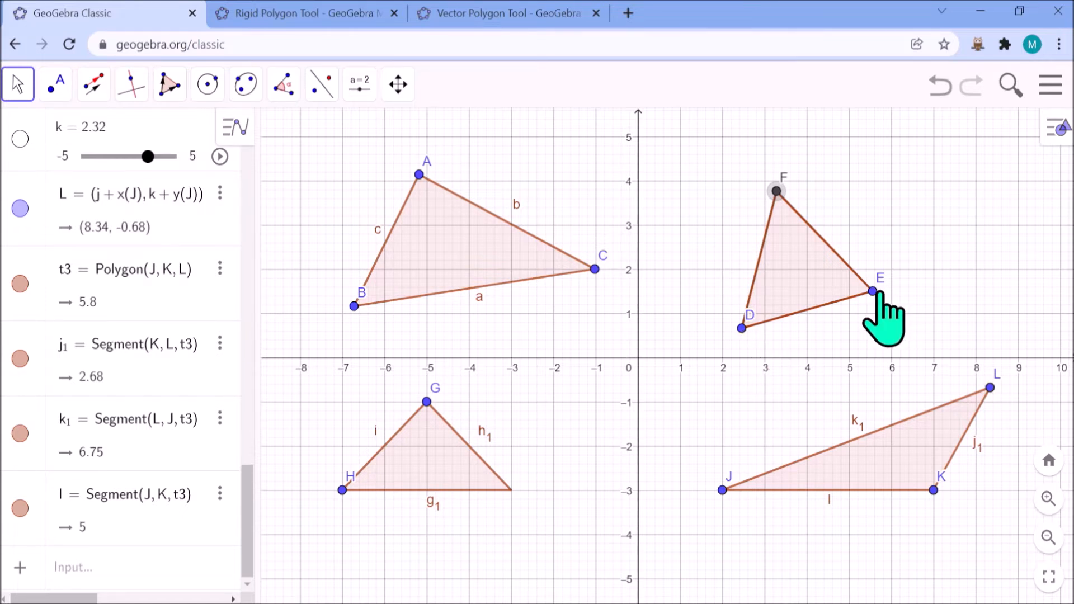
left_click_drag(874, 292, 942, 288)
left_click_drag(743, 329, 818, 326)
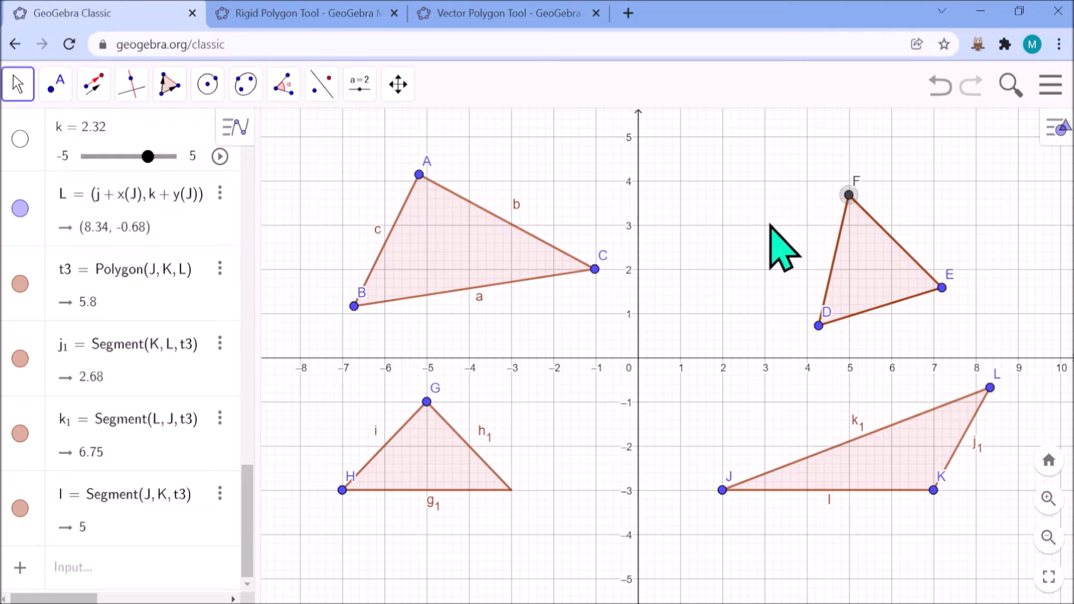
Move the whole regular triangle DEF so D sits at about (2.2, 1.3), and shrink it by moving E to about (4.7, 2).
left_click_drag(872, 274, 790, 260)
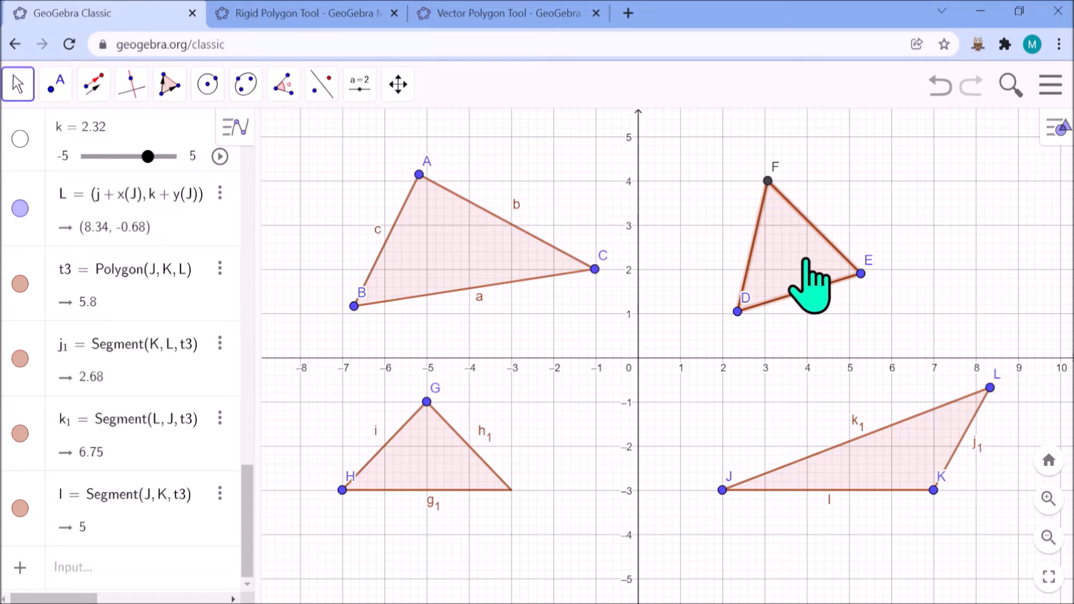
mouse_move(790, 261)
left_mouse_down()
mouse_move(908, 254)
mouse_move(748, 249)
mouse_move(780, 247)
left_mouse_up()
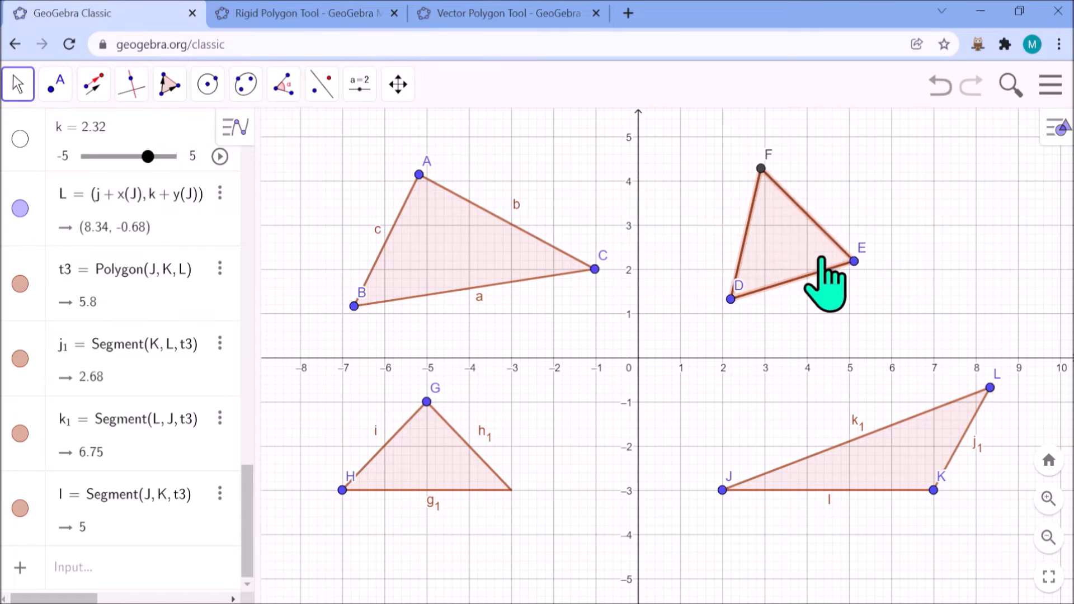
left_click_drag(856, 261, 836, 271)
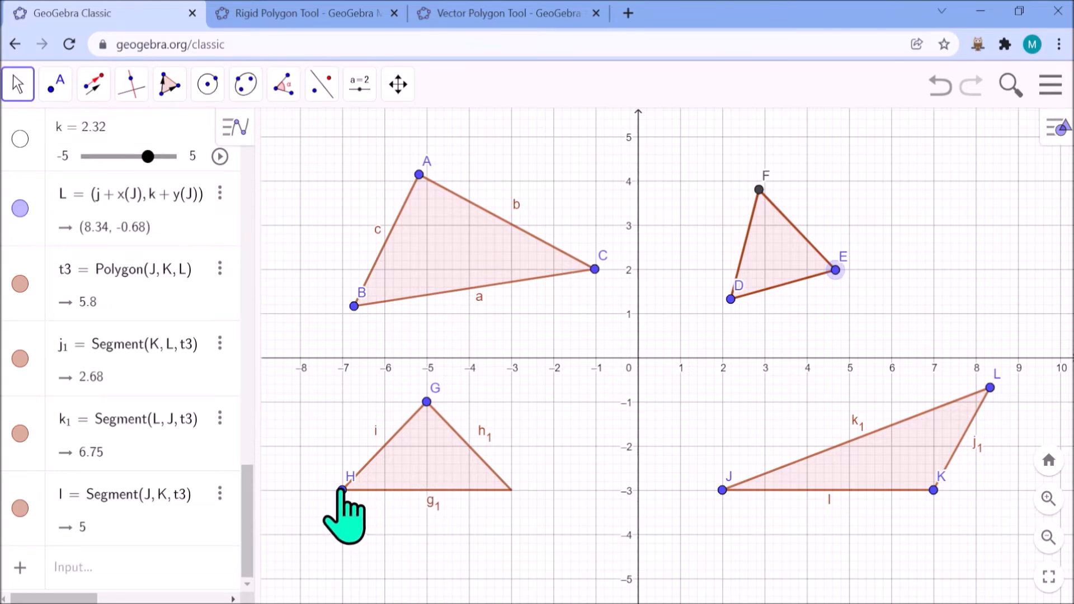
Rotate the rigid triangle about G by moving H to about (-6.5, -3.4), and shift the triangle by moving G to about (-4.1, -0.8).
left_click_drag(342, 488, 351, 383)
left_click_drag(334, 386, 507, 475)
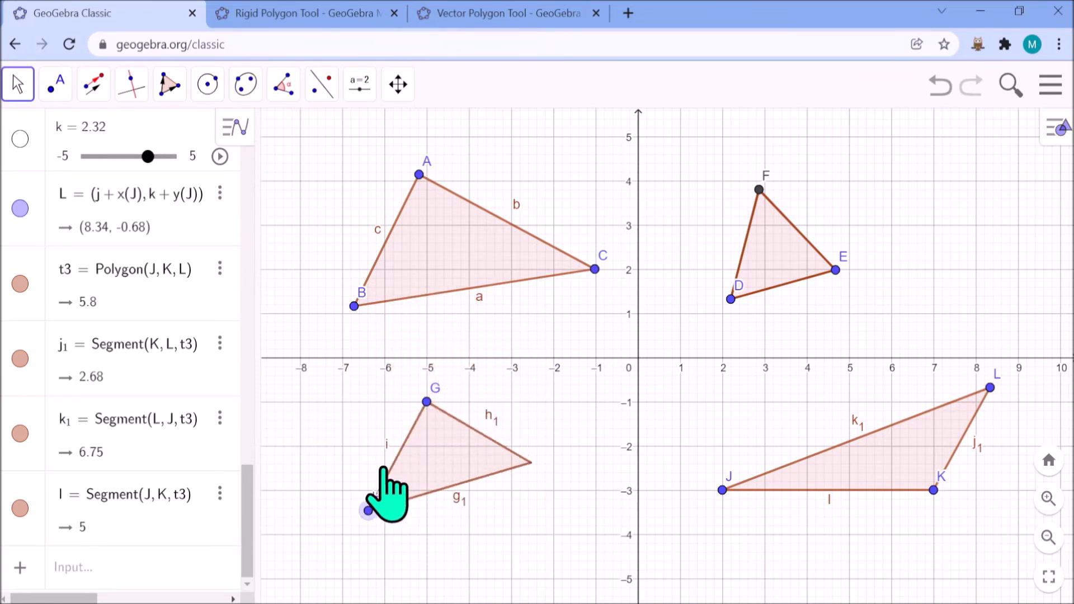
mouse_move(355, 437)
left_mouse_down()
mouse_move(530, 446)
mouse_move(391, 282)
mouse_move(334, 440)
left_mouse_up()
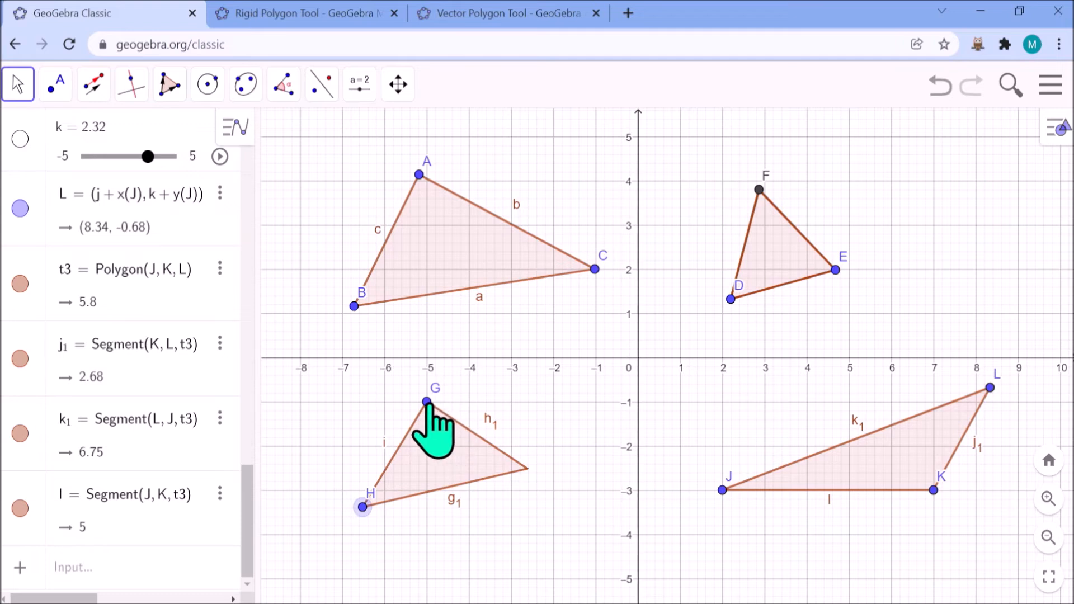
left_click_drag(431, 406, 465, 394)
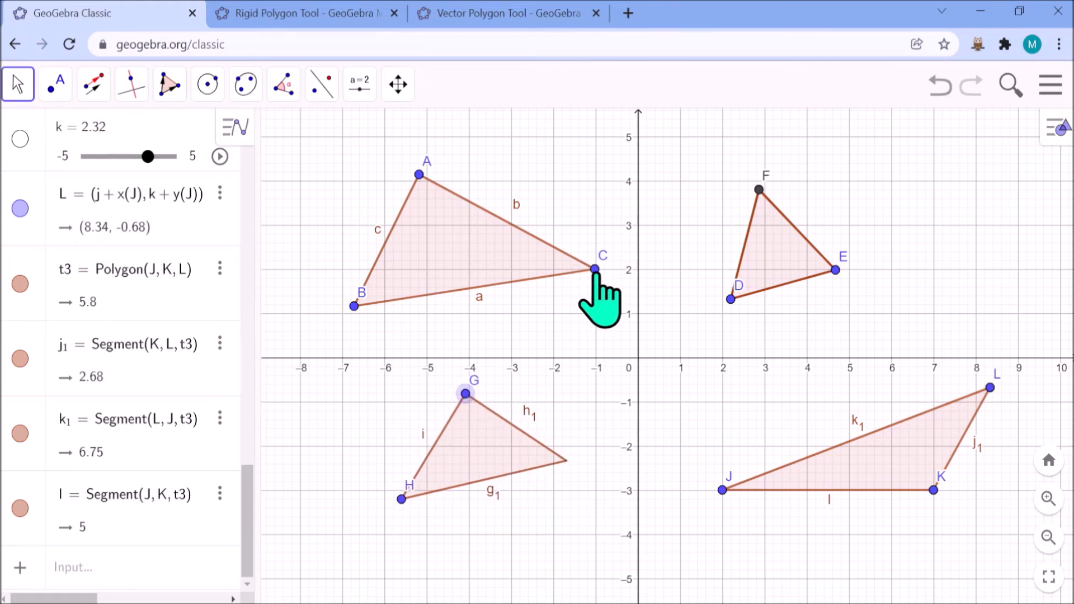
Stretch triangle ABC by moving vertex C to about (0.1, 1.7).
left_click_drag(595, 270, 641, 281)
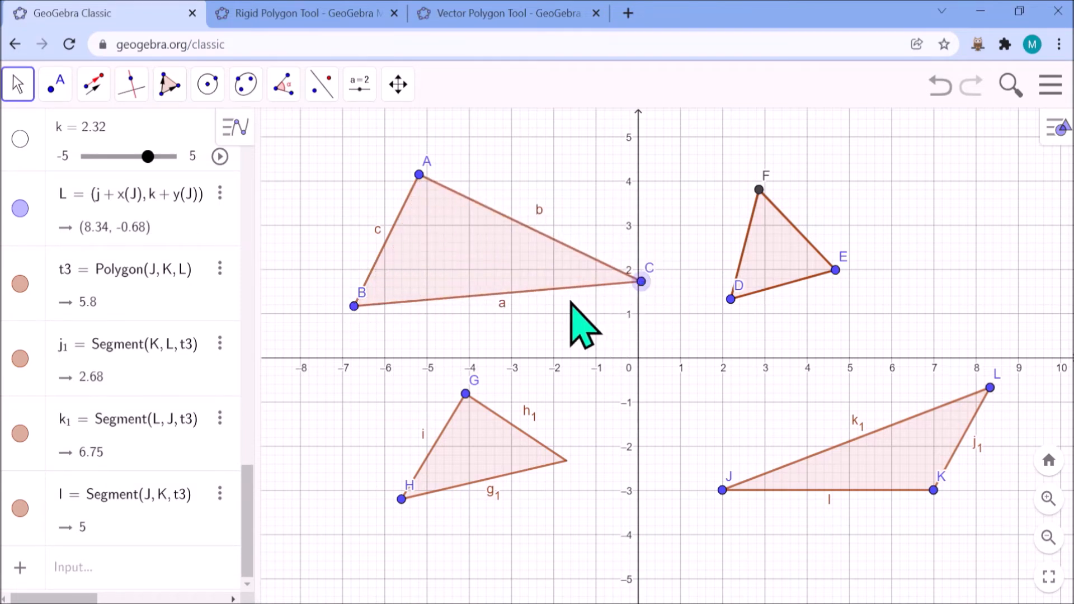
Shift the rigid triangle by moving G to about (-4.3, -0.6), and rotate it about G by moving H to about (-6.5, -2.3).
mouse_move(465, 394)
left_mouse_down()
mouse_move(532, 379)
mouse_move(379, 451)
mouse_move(421, 465)
mouse_move(517, 403)
mouse_move(426, 405)
mouse_move(418, 465)
mouse_move(565, 394)
mouse_move(379, 403)
mouse_move(450, 399)
left_mouse_up()
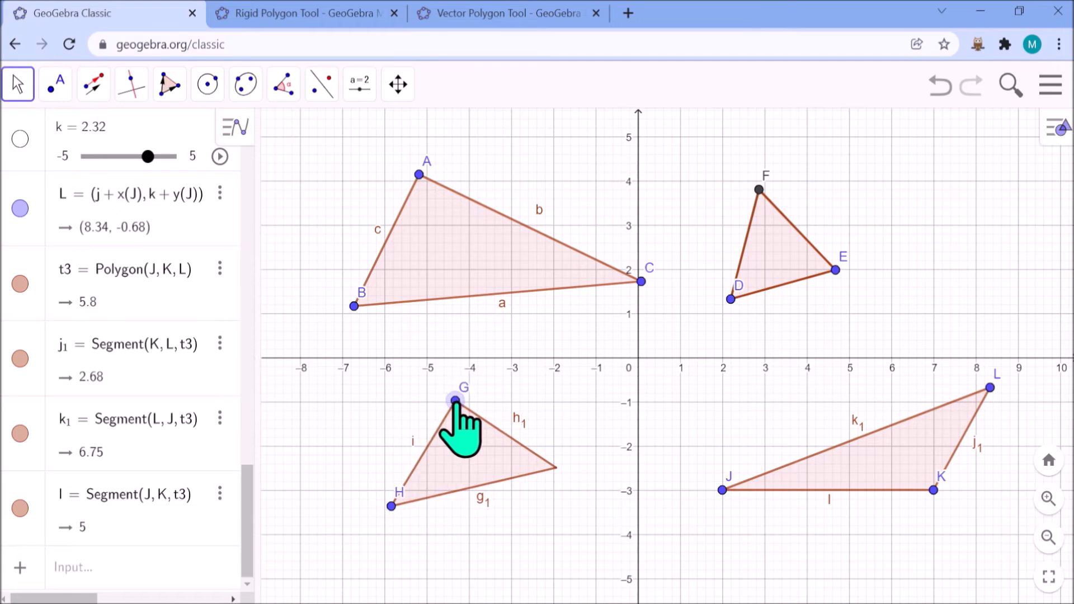
left_click_drag(388, 504, 350, 342)
left_click_drag(226, 424, 429, 279)
left_click_drag(428, 332, 361, 474)
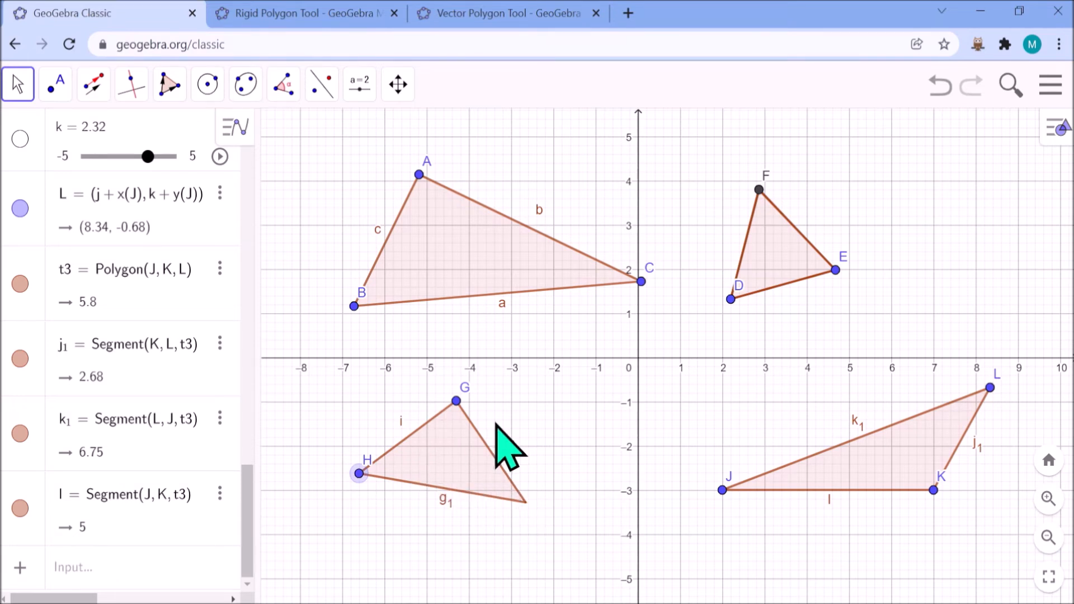
left_click_drag(453, 450, 457, 384)
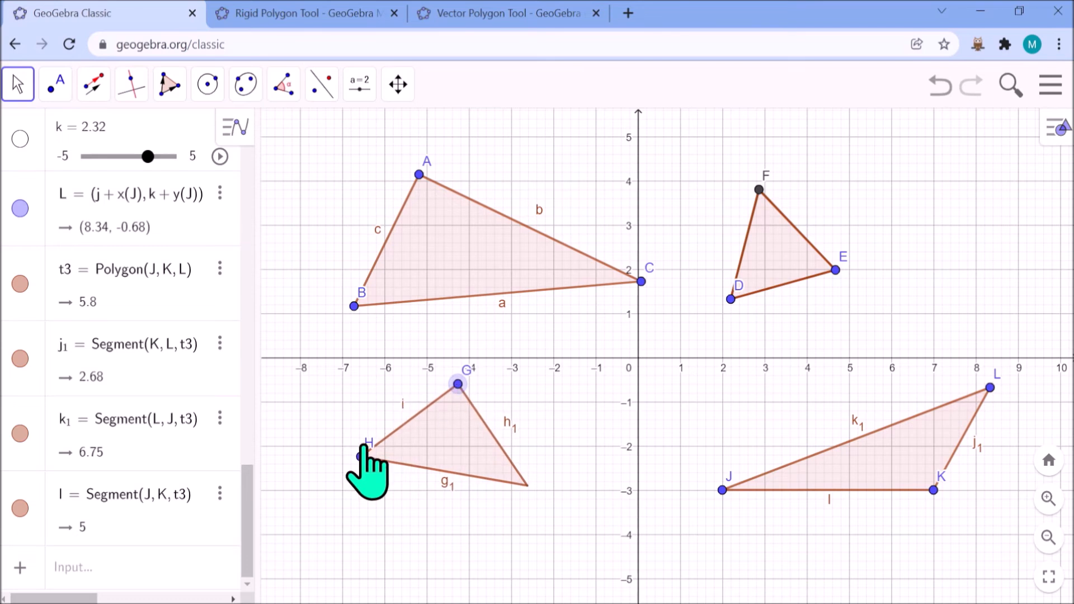
mouse_move(361, 456)
left_mouse_down()
mouse_move(344, 400)
mouse_move(364, 459)
left_mouse_up()
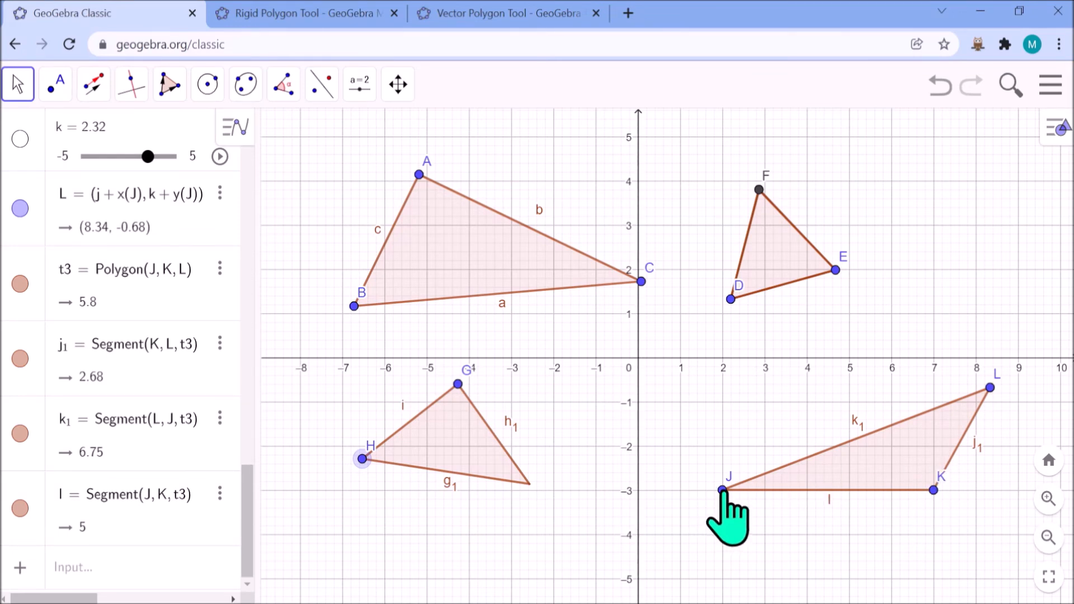
Move the vector triangle's vertices: J to about (0.7, -3.1), K to about (5.7, -4.4) and L to about (8, 0.4).
left_click_drag(722, 490, 666, 493)
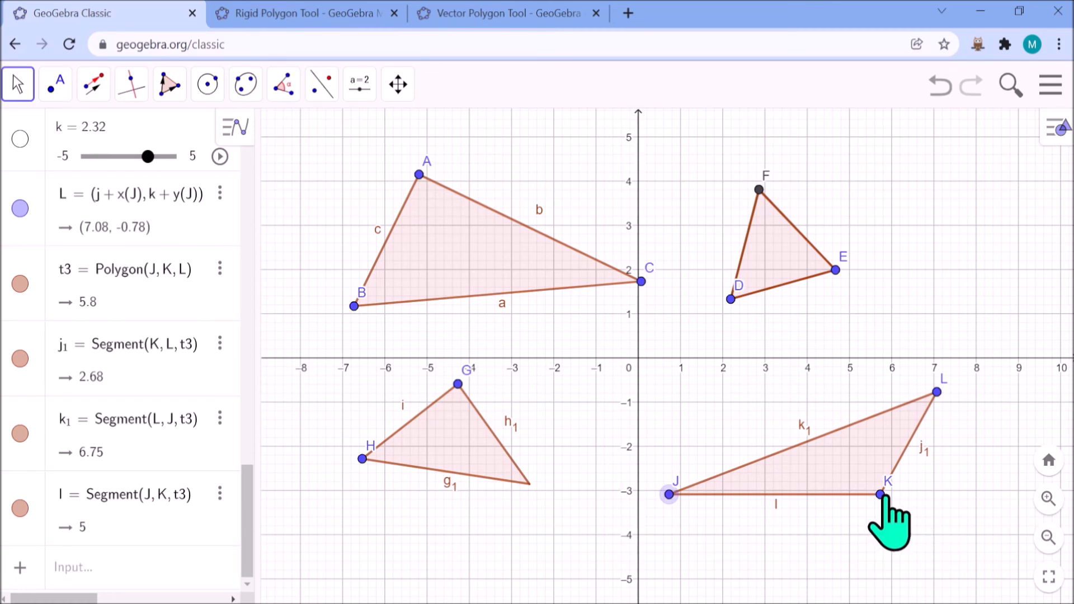
left_click_drag(881, 491, 882, 553)
left_click_drag(959, 541, 880, 547)
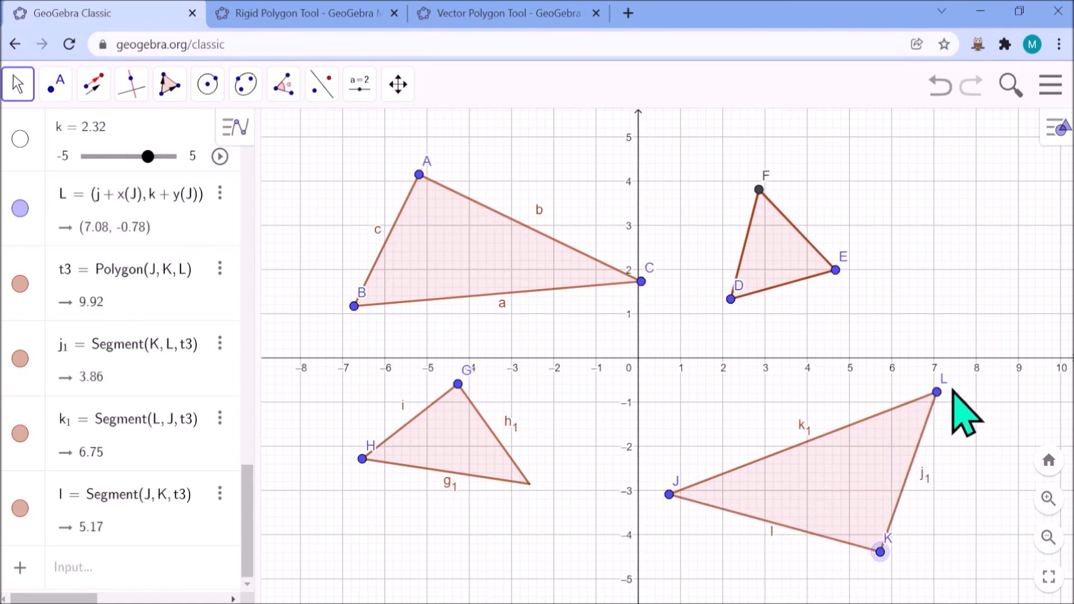
left_click_drag(937, 391, 974, 343)
Move the whole vector triangle so J sits at about (1.1, -2.3), and the whole rigid triangle so G sits at about (-4.7, -0.9).
left_click_drag(670, 494, 681, 446)
mouse_move(854, 424)
left_mouse_down()
mouse_move(762, 362)
mouse_move(721, 304)
mouse_move(821, 481)
mouse_move(859, 353)
mouse_move(849, 470)
mouse_move(850, 442)
left_mouse_up()
left_click_drag(452, 436, 433, 450)
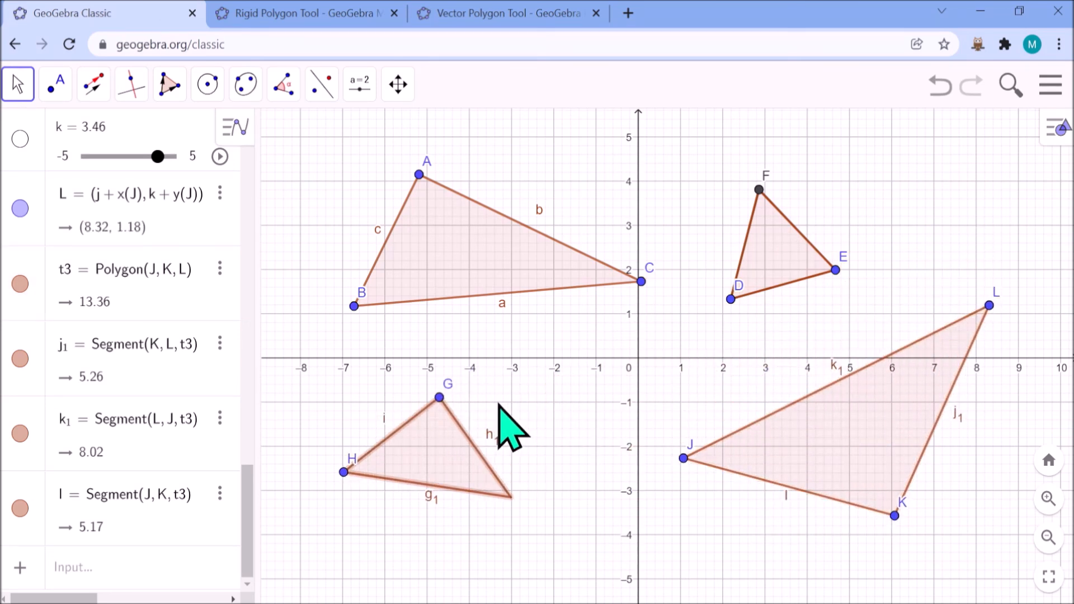